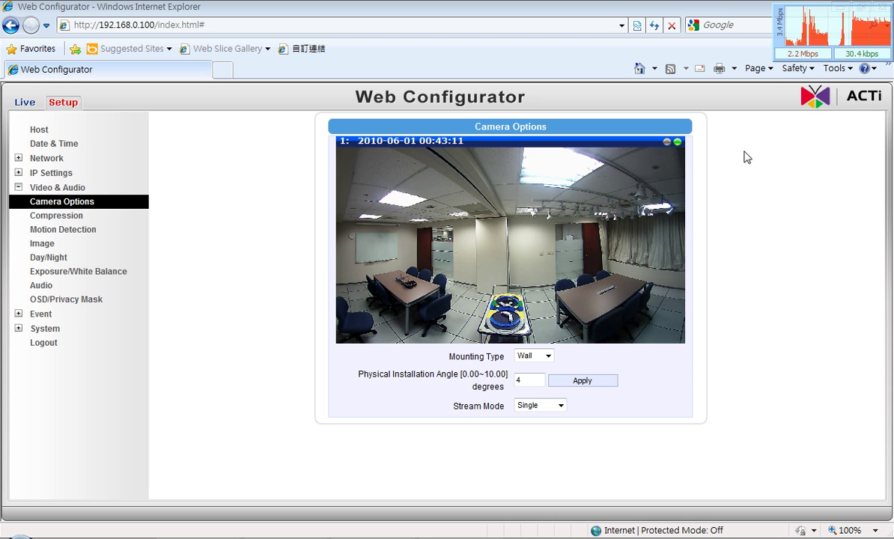
Set the camera's stream mode to MD Preset, keeping the Wall mounting type.
click(558, 405)
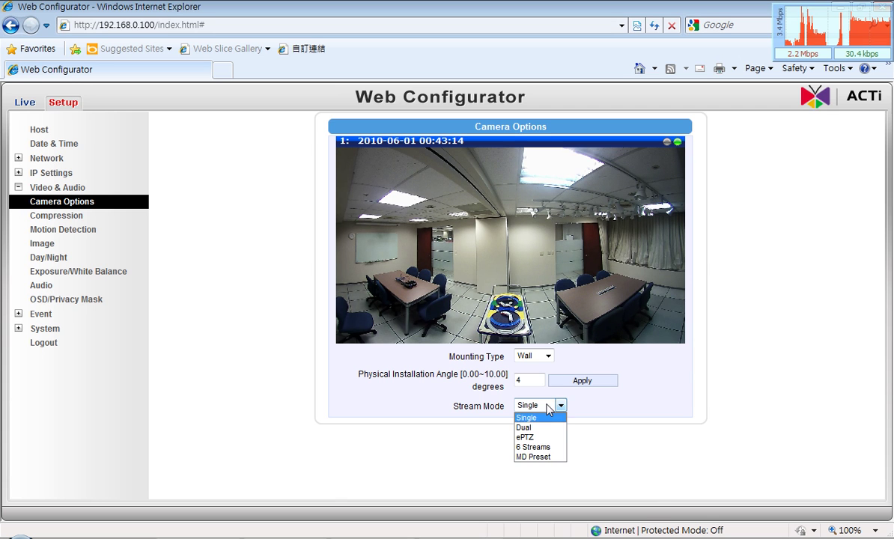
click(541, 456)
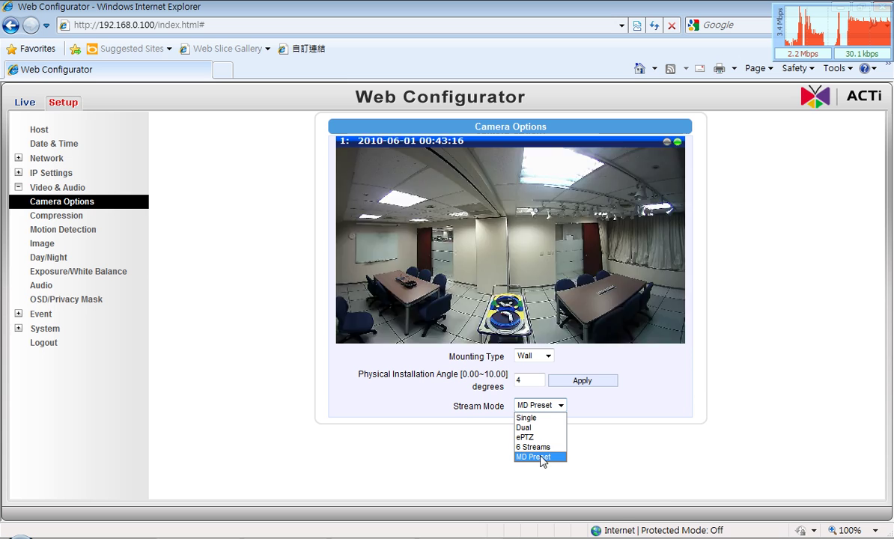
key(Up)
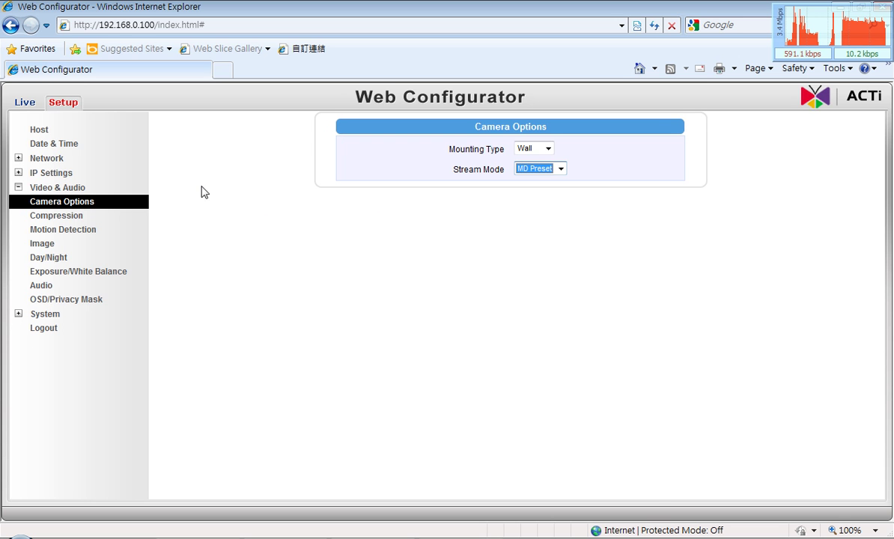
Set the video max bit rate to 750K in the compression settings and apply the change.
click(57, 218)
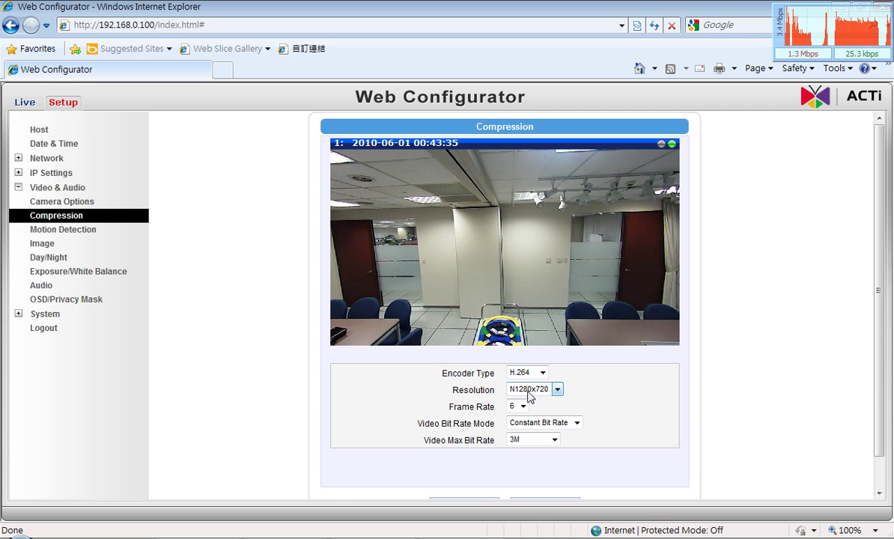
click(521, 440)
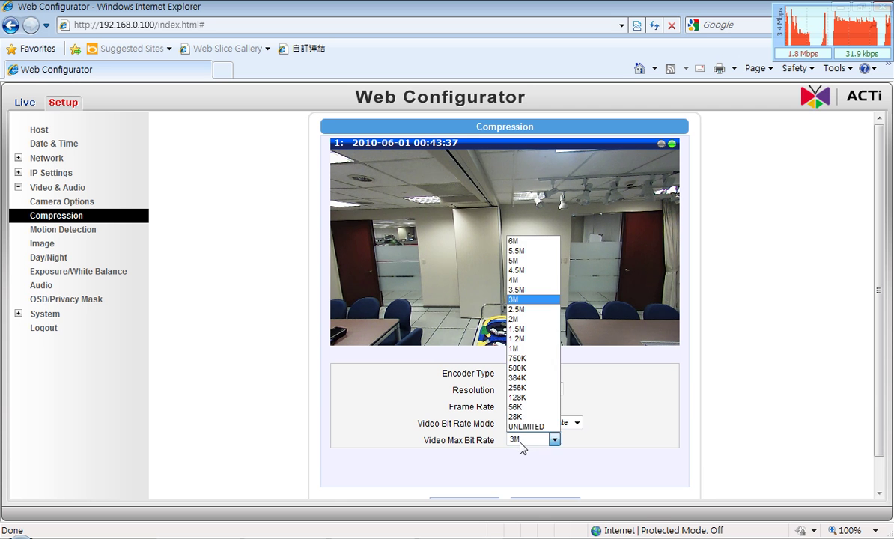
click(519, 359)
click(633, 423)
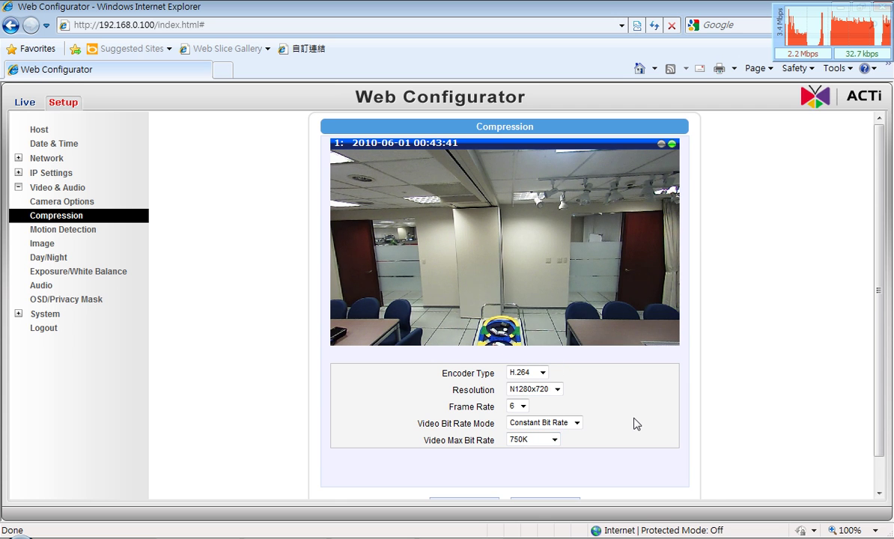
scroll(634, 424, down, 1)
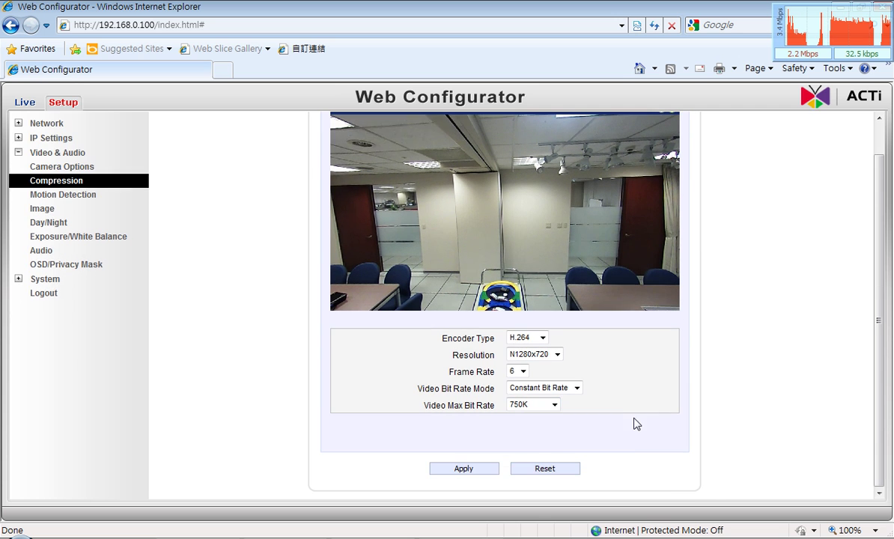
click(466, 469)
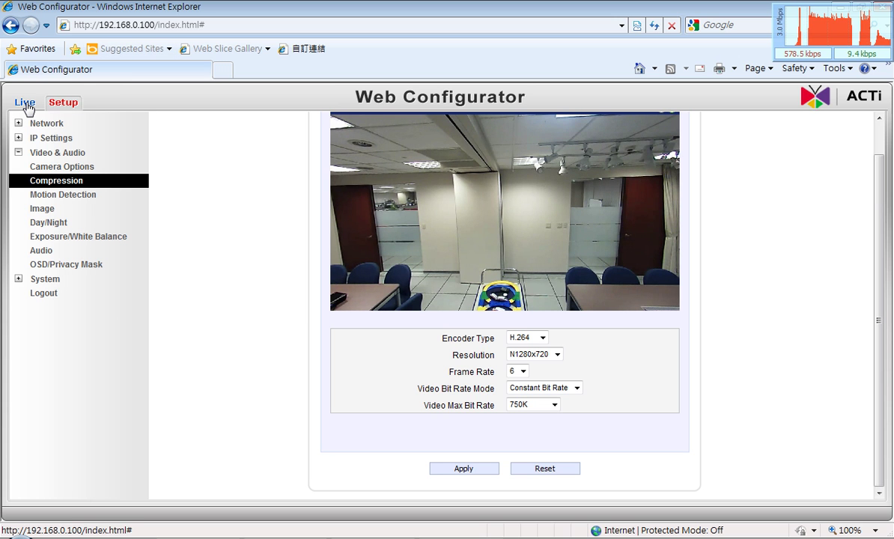
Show the live view two sizes smaller, with the PTZ controls open beside the video.
click(26, 104)
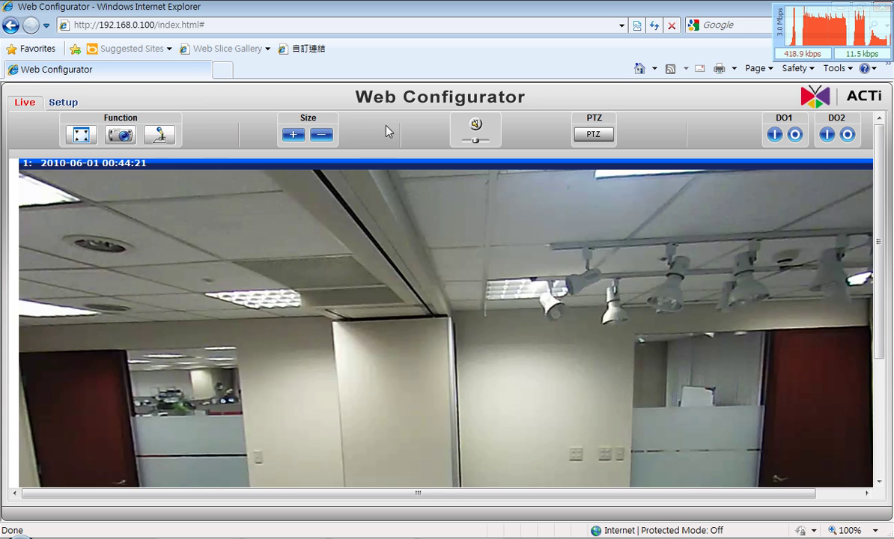
click(322, 137)
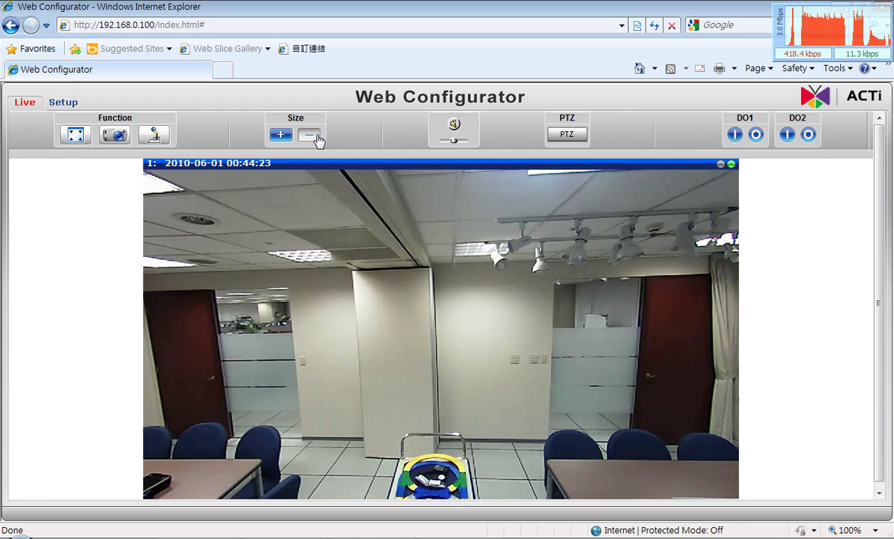
click(317, 139)
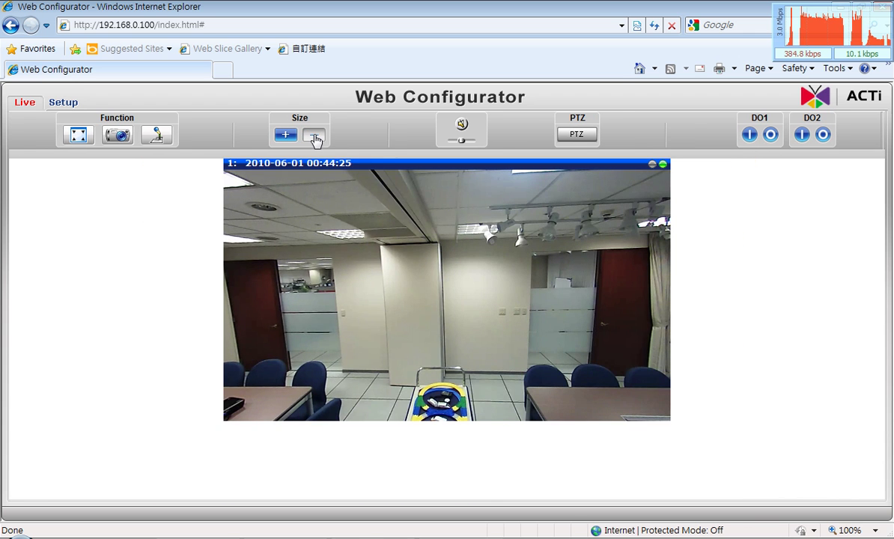
click(576, 134)
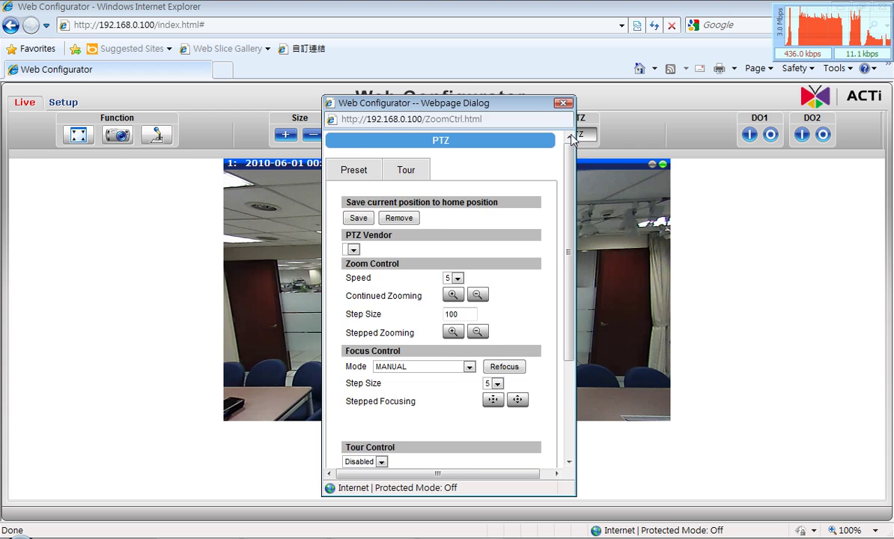
drag(449, 107, 797, 105)
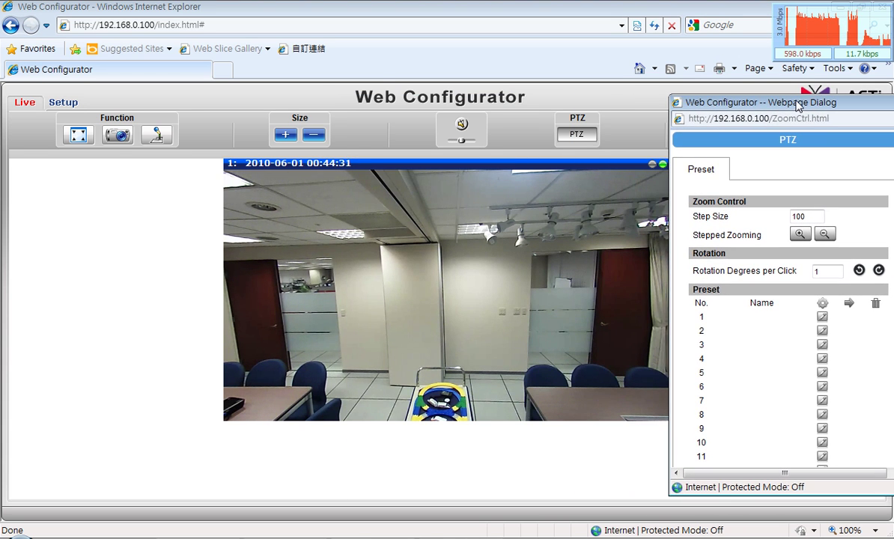
Frame the meeting table and whiteboard on the room's left side, zooming in by a step of 100 and rotating clockwise in 1-degree steps.
click(419, 258)
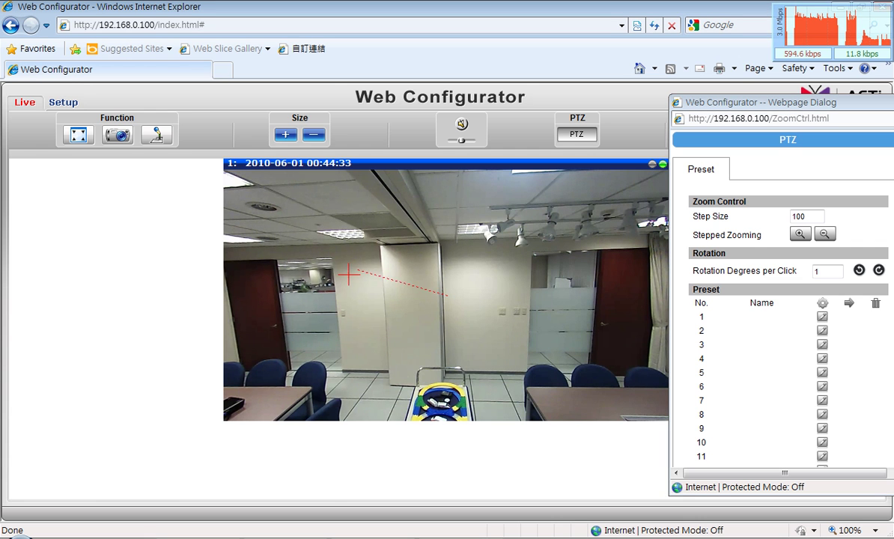
drag(348, 276, 371, 298)
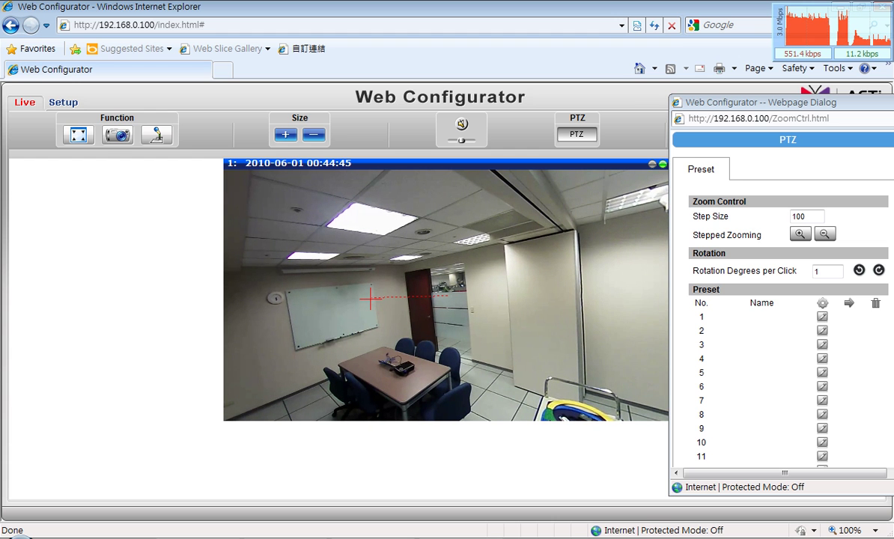
click(801, 235)
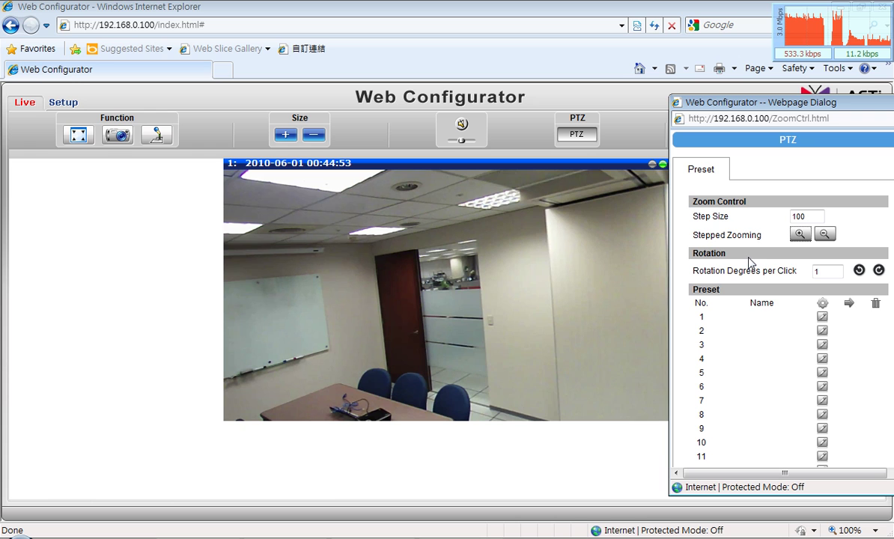
click(878, 271)
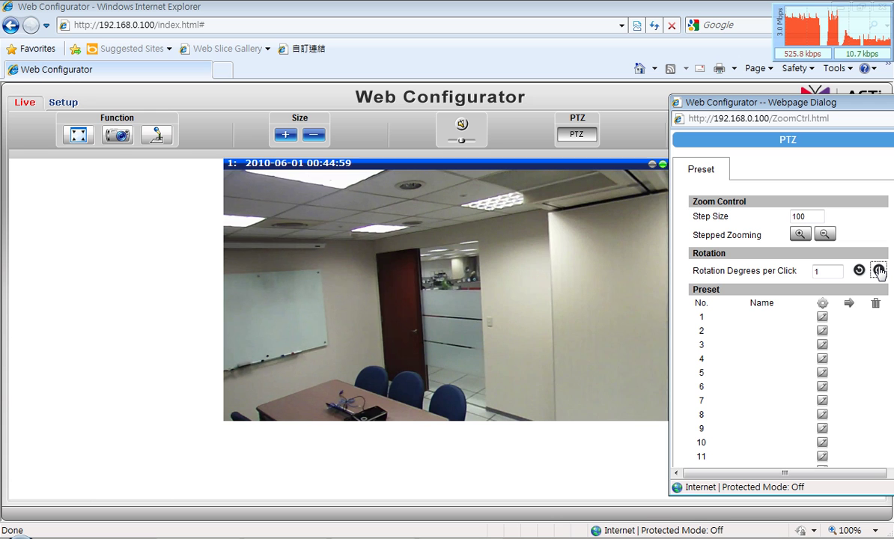
click(879, 271)
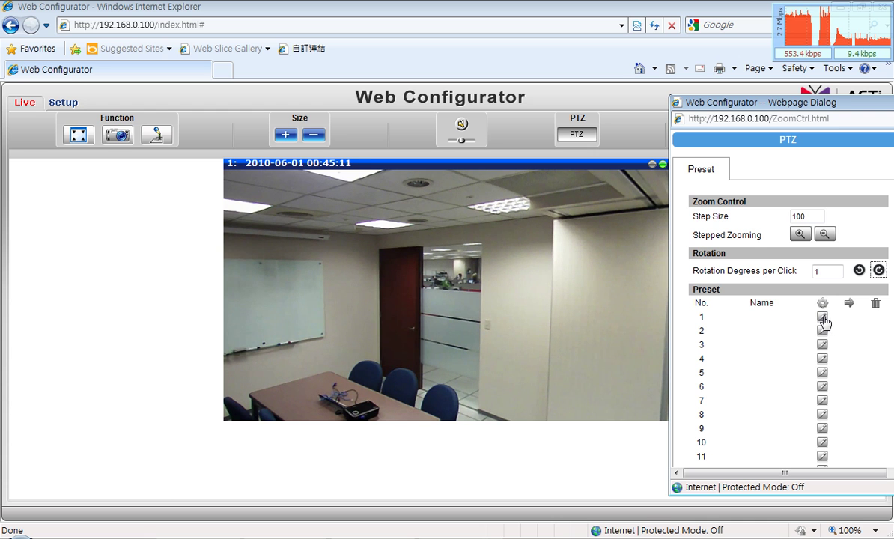
Save the current camera view as preset 1 with the name "left".
click(822, 316)
text(lef)
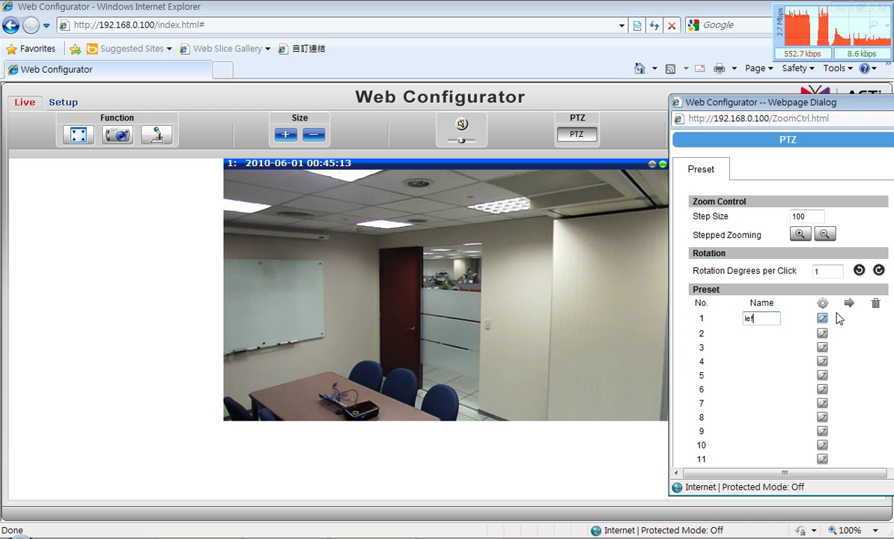
text(t)
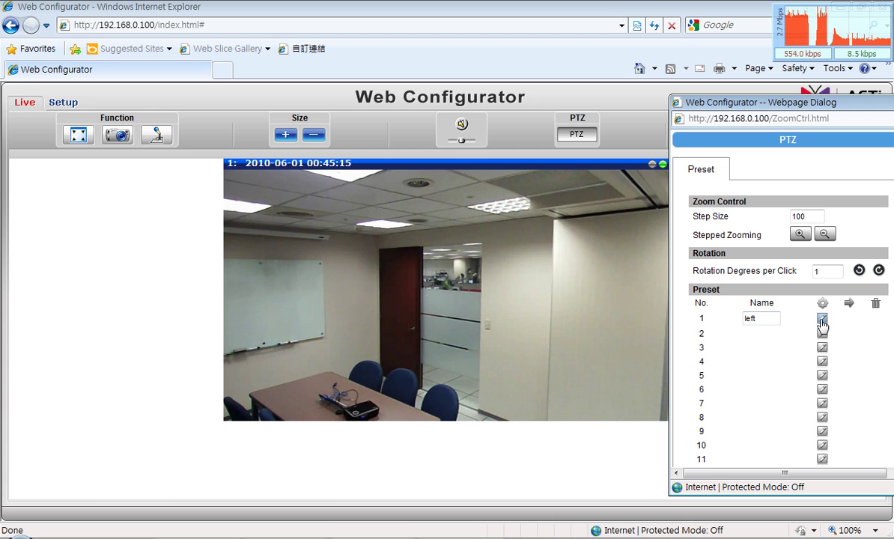
click(821, 319)
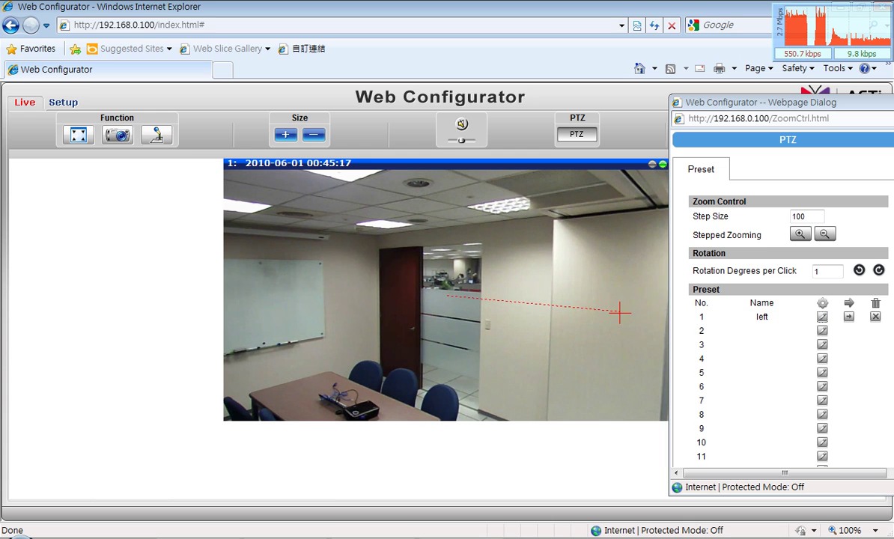
Aim the camera at the middle wall and toy trolley, rotating the view counterclockwise in 1-degree steps to level it.
drag(620, 312, 471, 203)
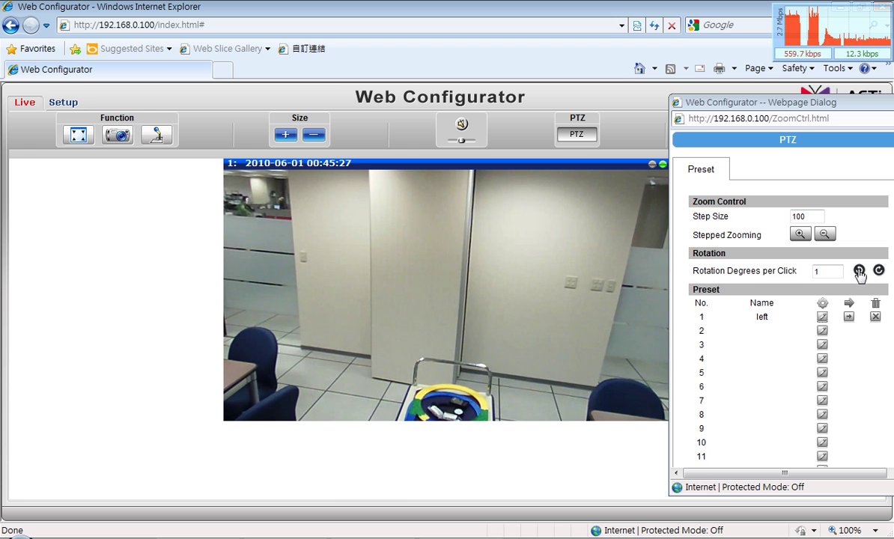
click(859, 271)
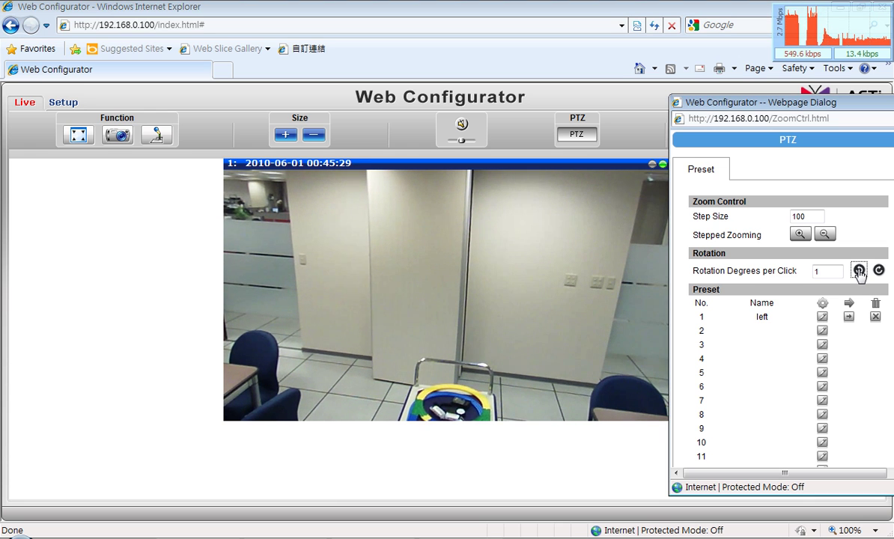
click(858, 271)
click(859, 270)
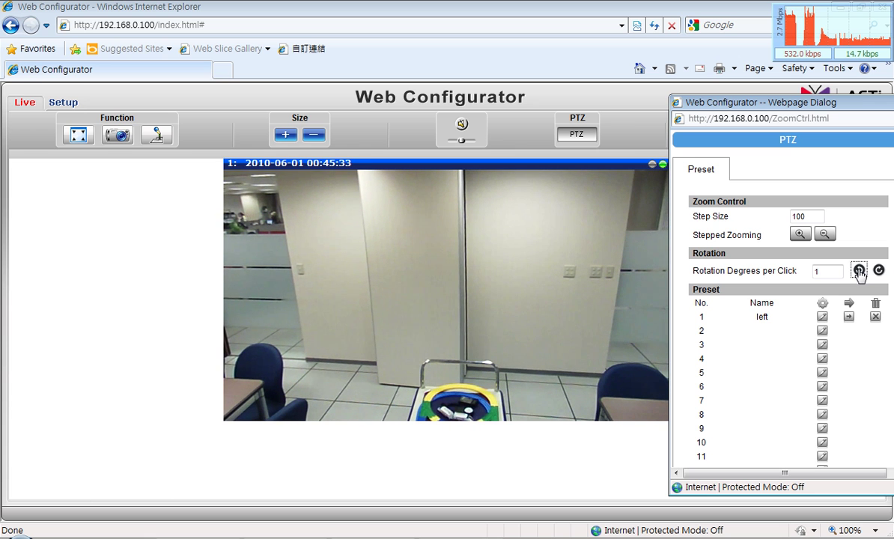
click(858, 271)
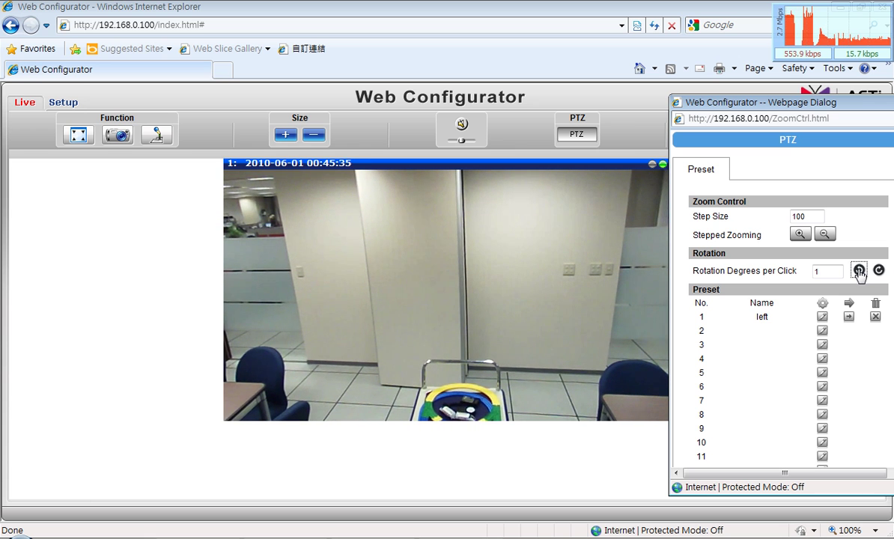
Save the current camera view as preset 2 with the name "middle".
click(822, 331)
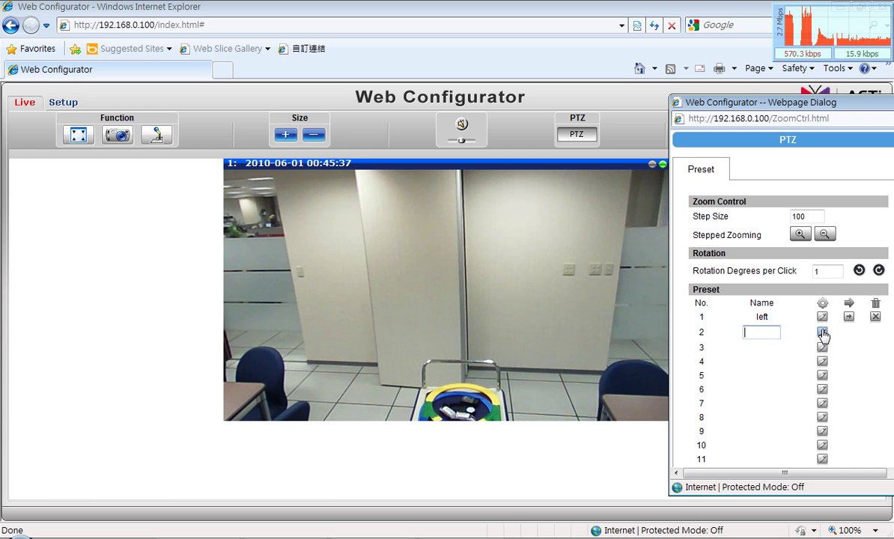
text(middle)
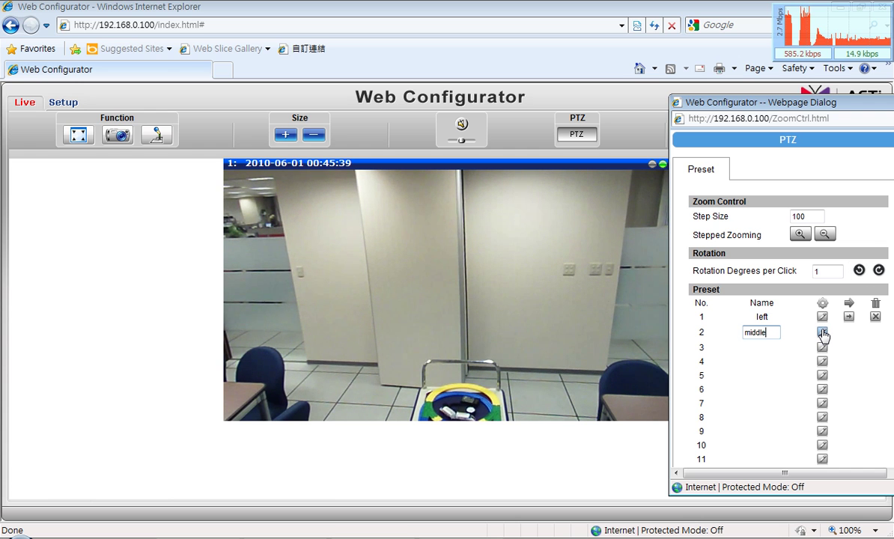
click(823, 334)
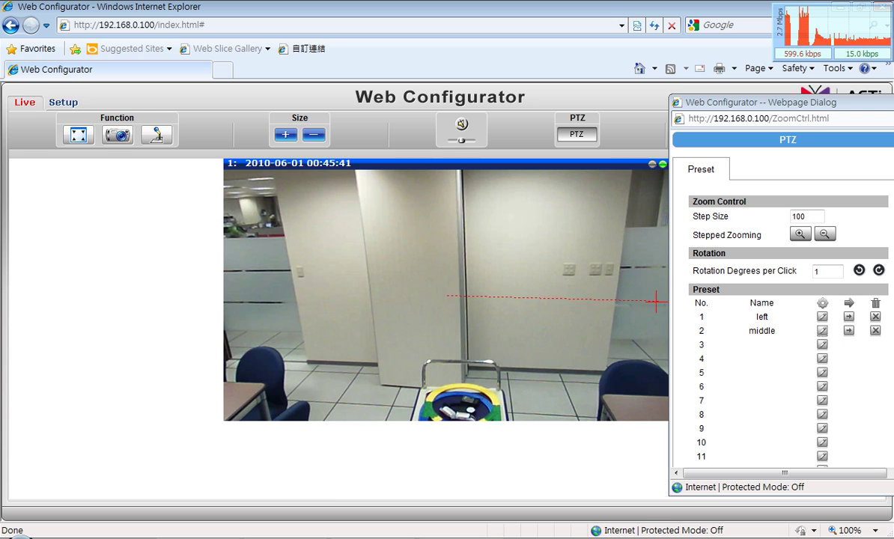
Aim the camera at the door and curtains on the room's right side, zooming in by a step of 100.
click(606, 279)
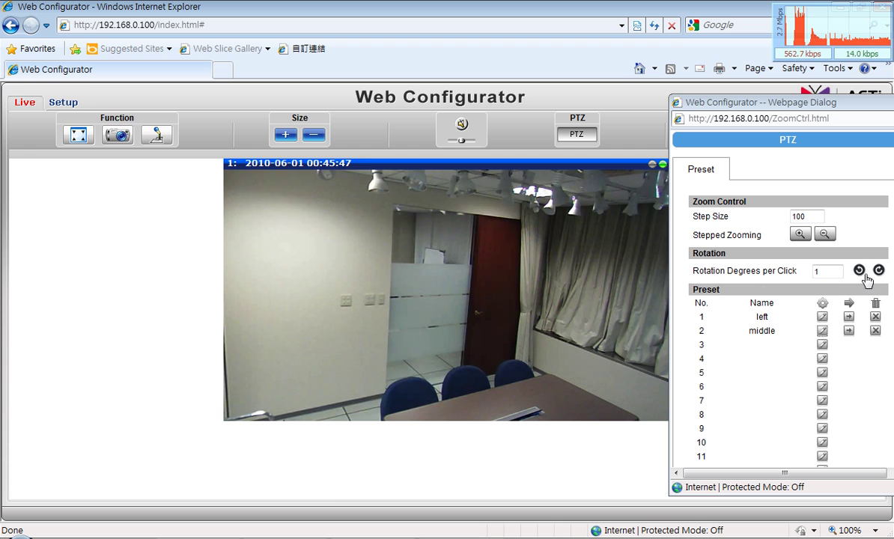
click(800, 236)
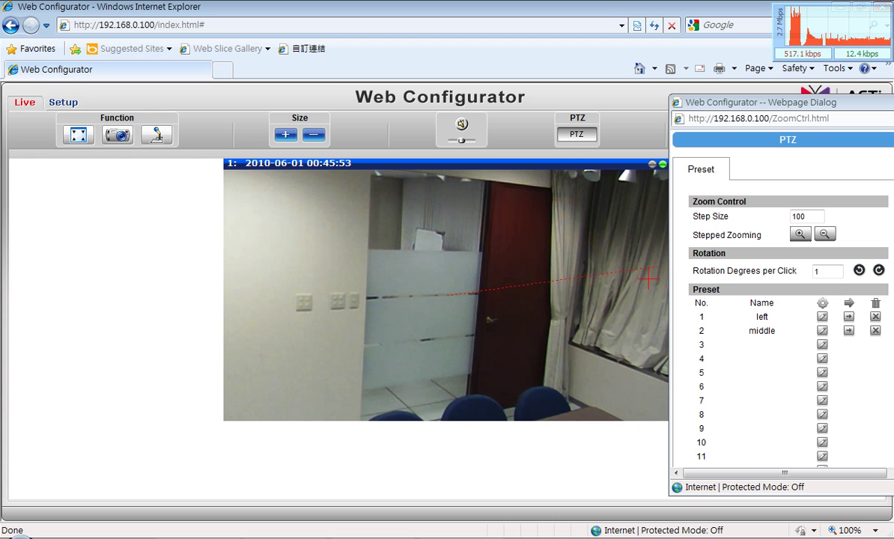
click(512, 295)
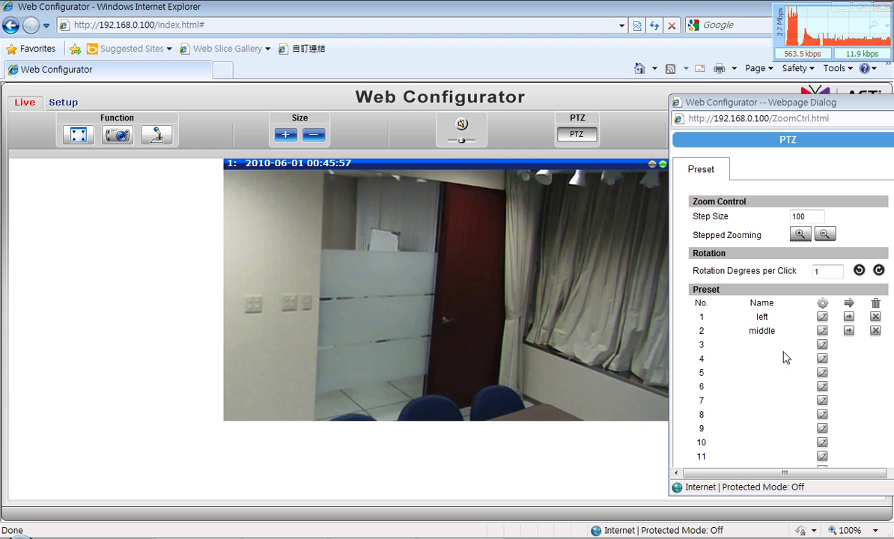
Save the current camera view as preset 3 with the name "right" and bring the whole PTZ dialog into view.
click(822, 346)
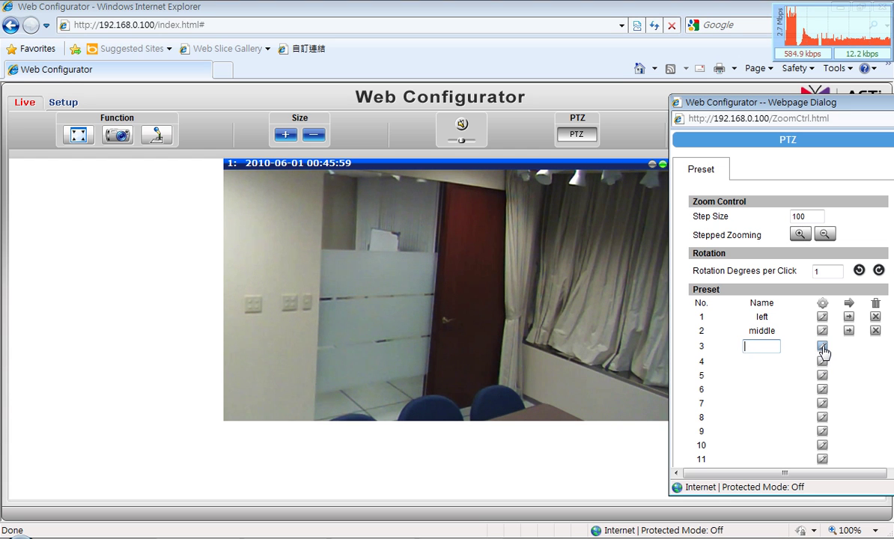
text(right)
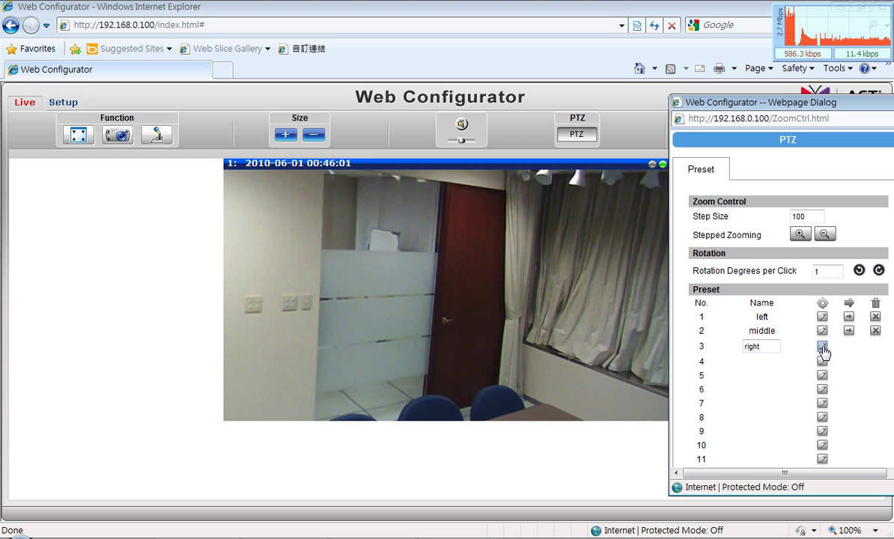
click(822, 349)
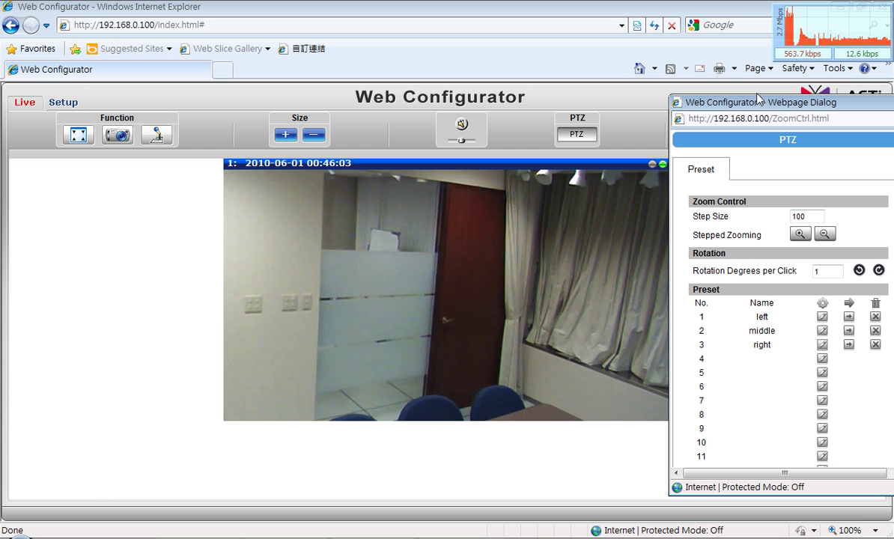
drag(784, 105, 742, 107)
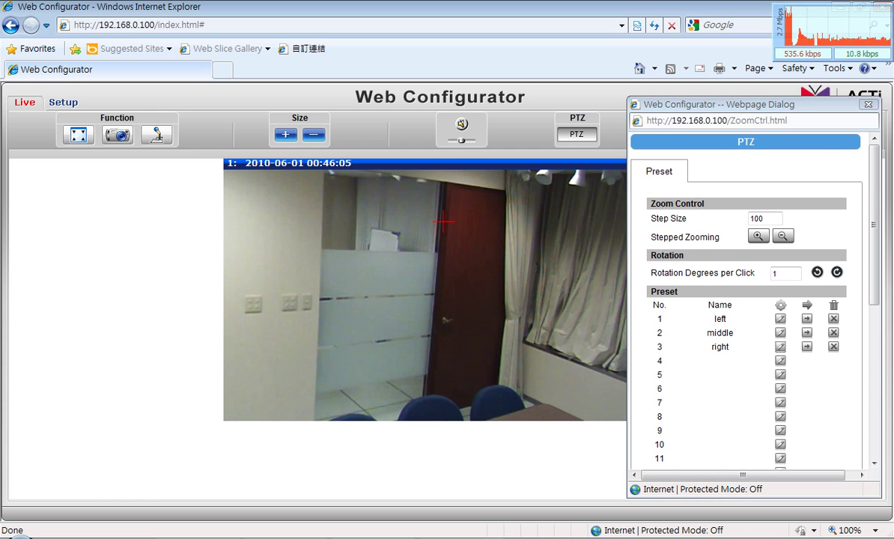
Close the PTZ dialog and open the camera's Motion Detection settings for editing.
click(868, 105)
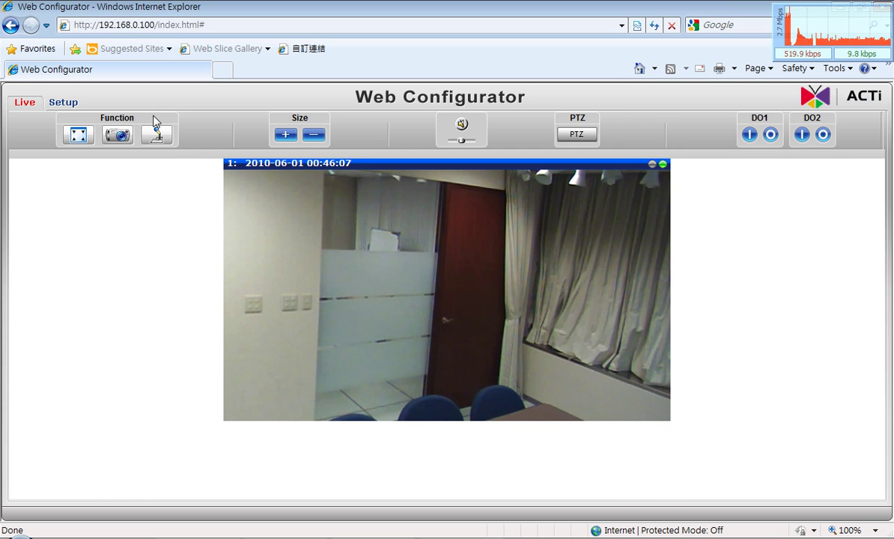
click(65, 105)
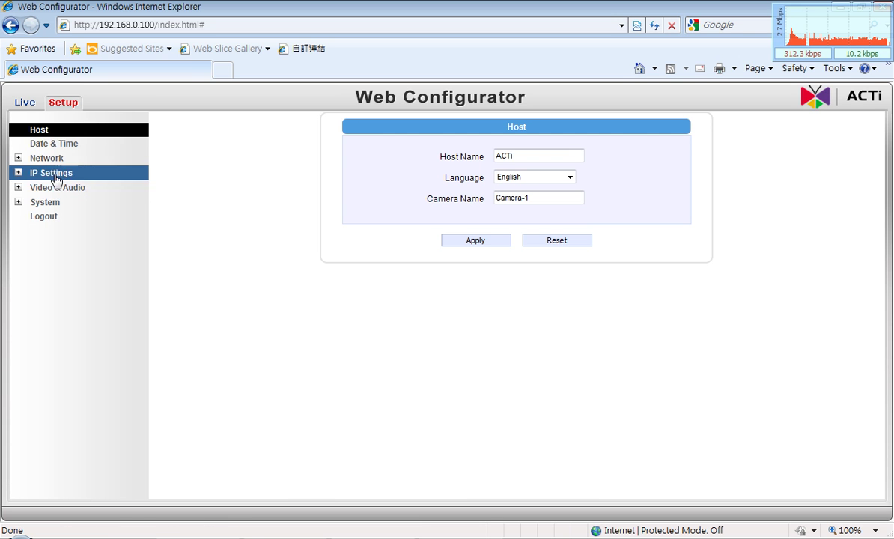
click(19, 191)
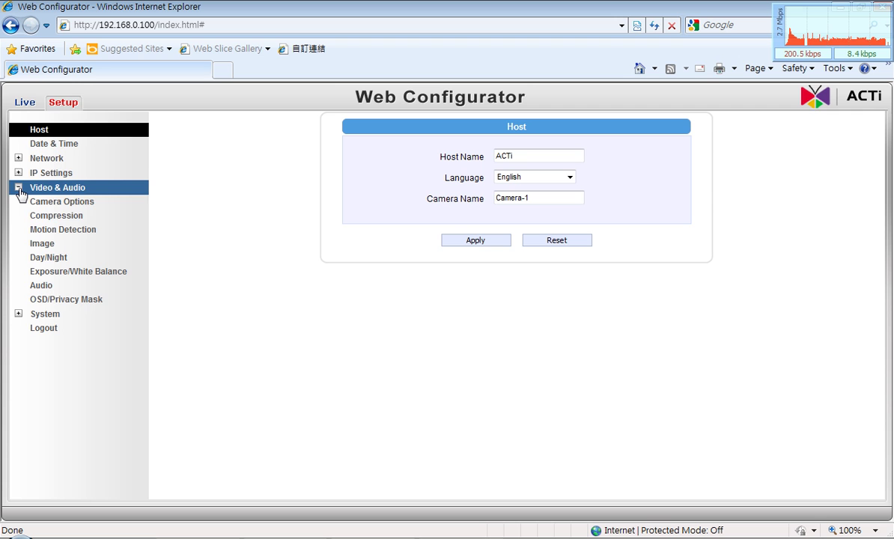
click(71, 231)
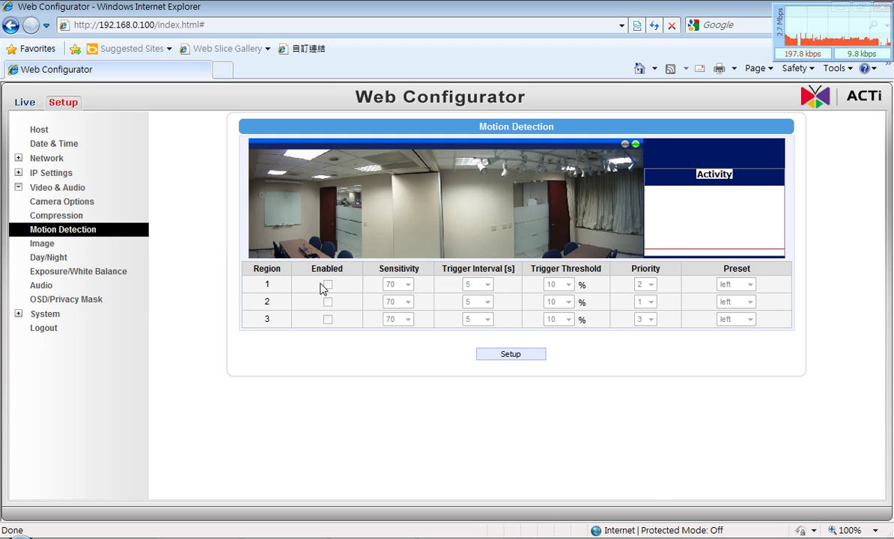
click(487, 355)
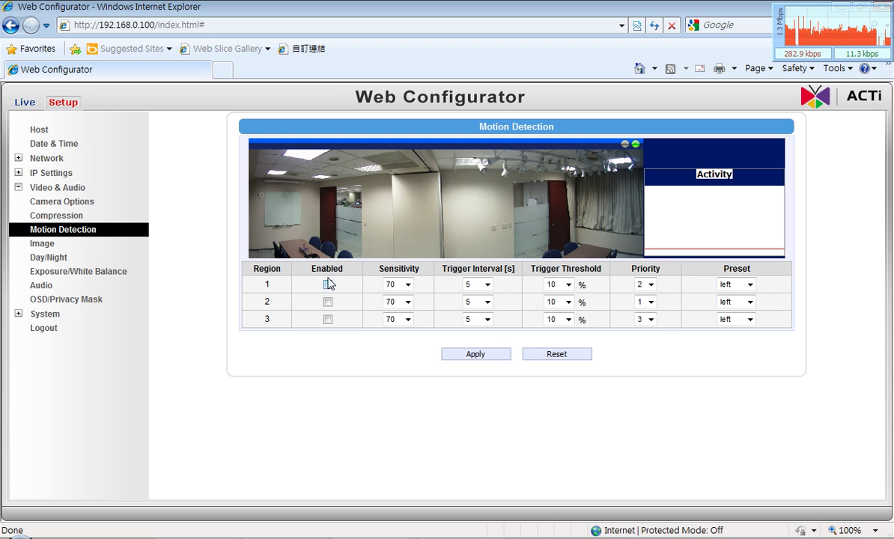
Enable motion detection region 1 and fit its frame around the door on the room's left side.
click(328, 284)
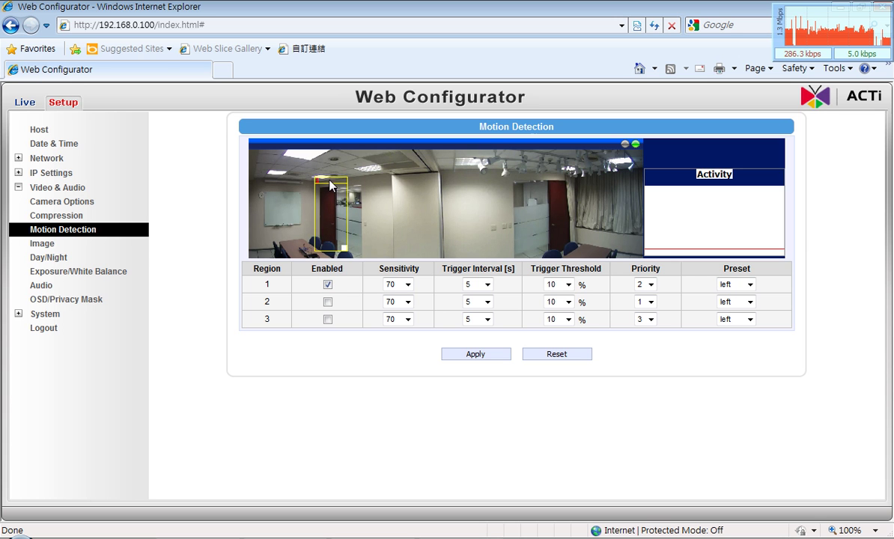
drag(329, 186, 326, 187)
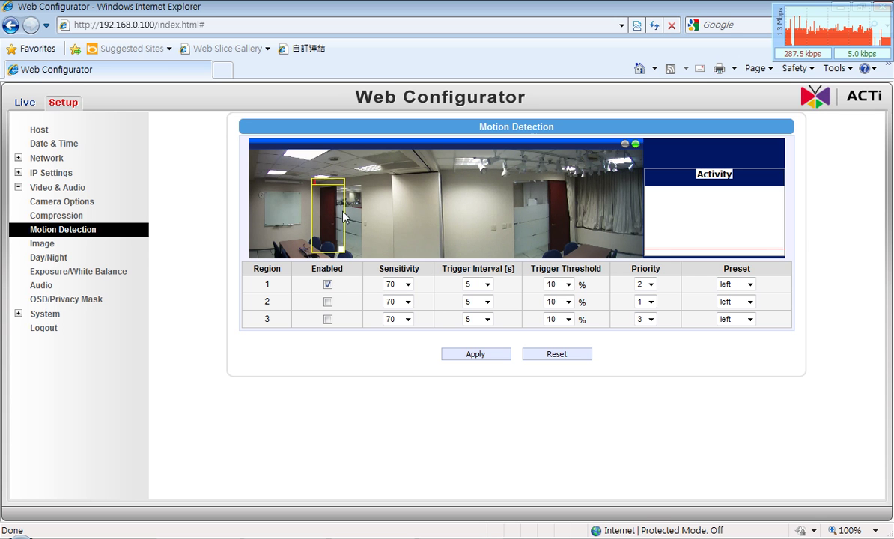
drag(341, 253, 351, 244)
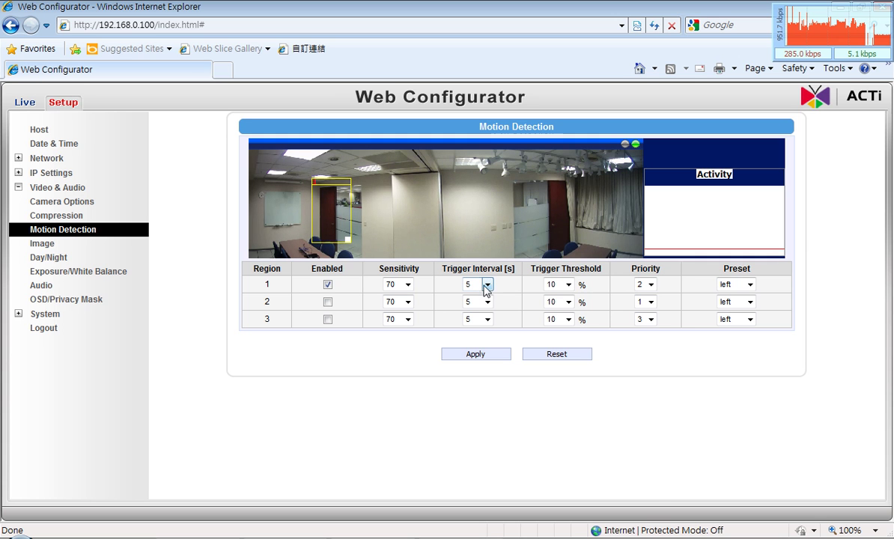
Give motion region 1 priority 1 with the "left" preset and apply the motion detection settings.
click(650, 285)
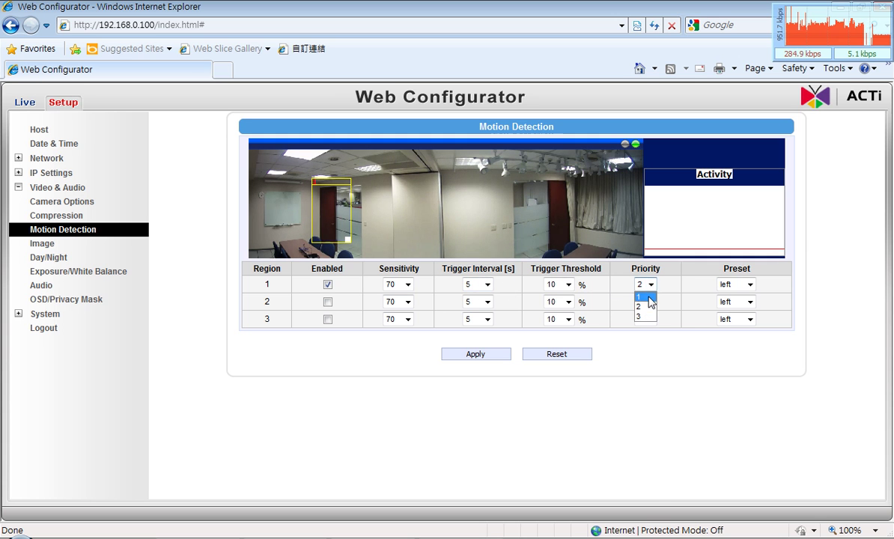
click(644, 297)
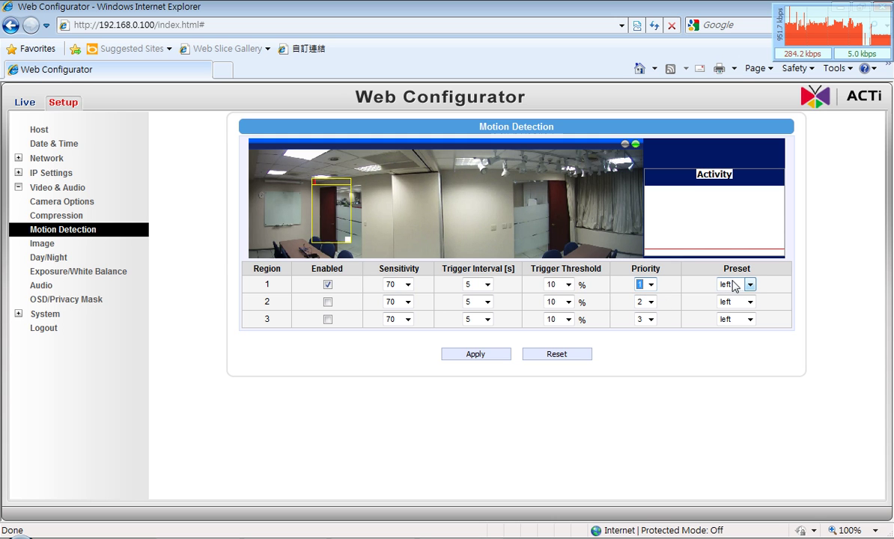
click(737, 288)
click(735, 294)
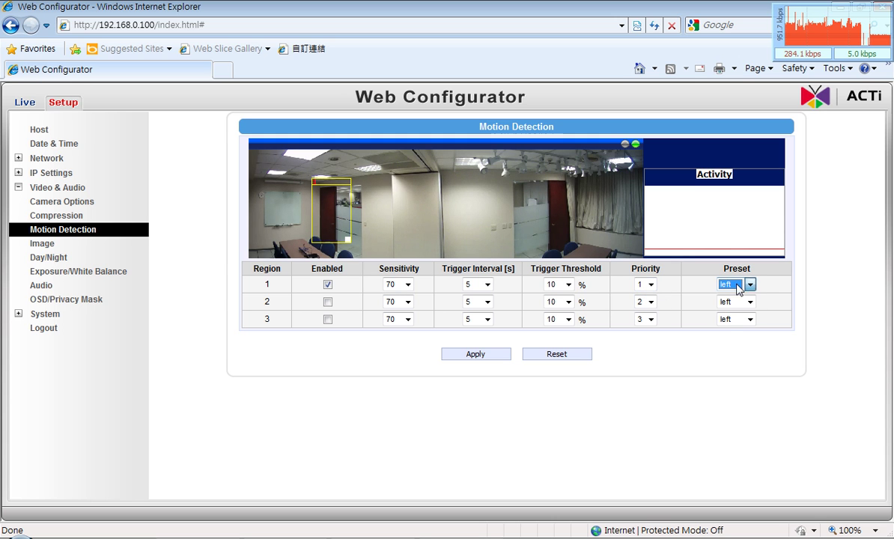
click(477, 357)
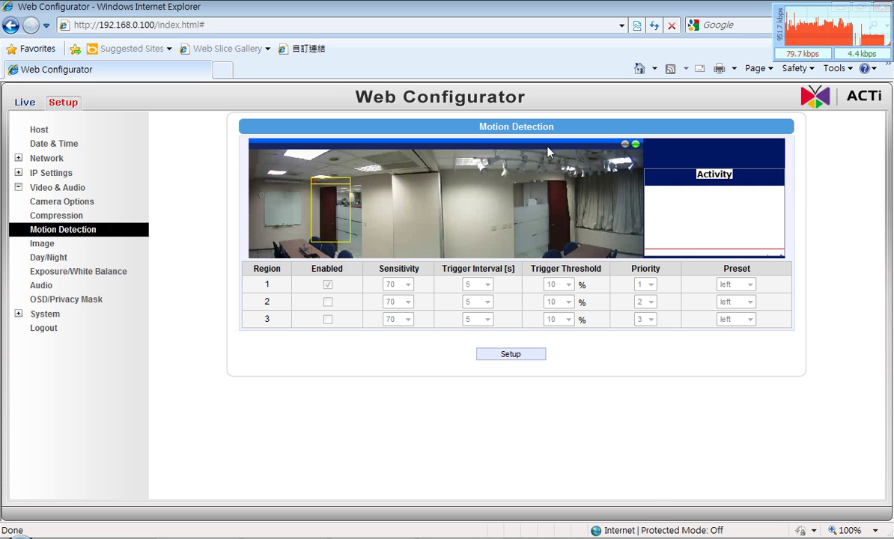
Enable motion regions 2 and 3, placing region 2 low on the middle wall and region 3 around the door on the room's right side.
click(528, 357)
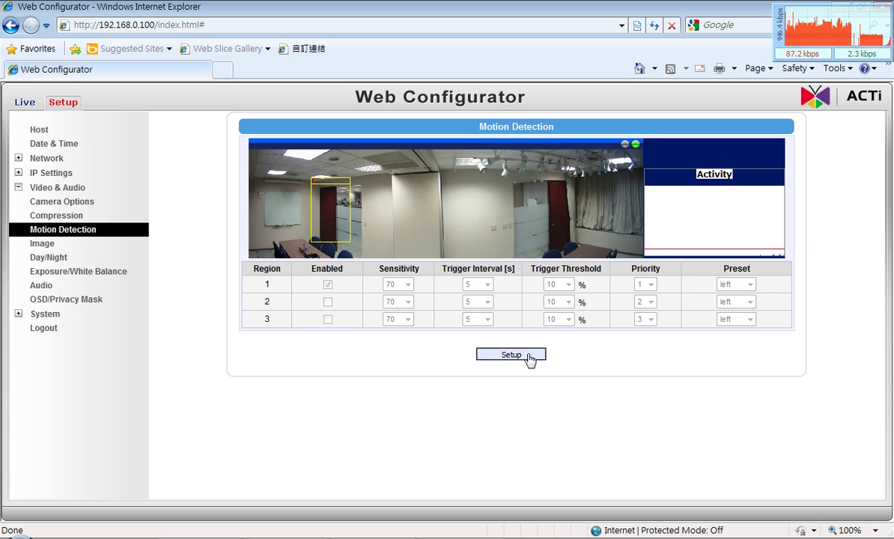
click(328, 302)
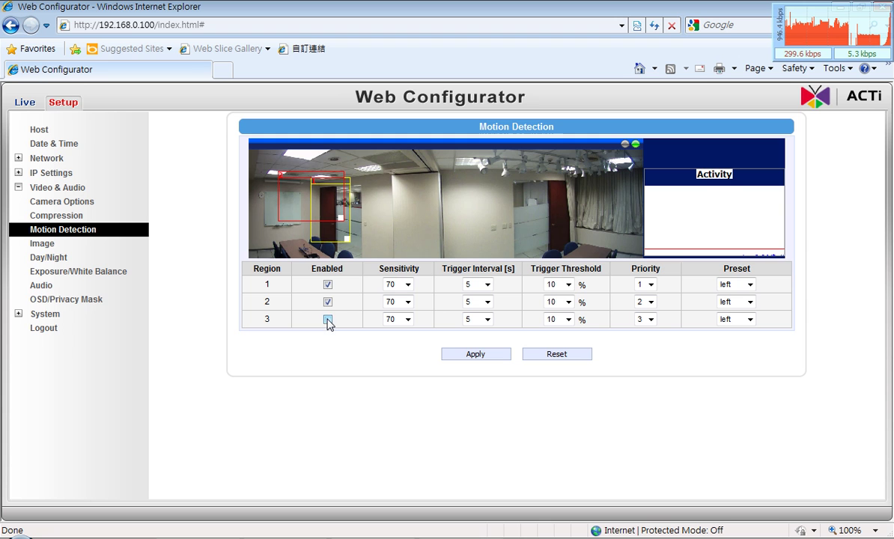
click(327, 320)
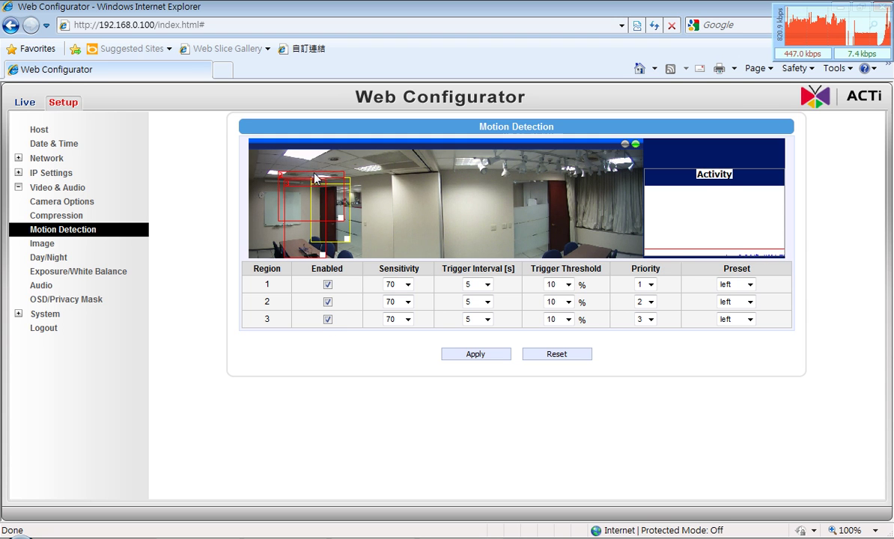
drag(315, 178, 552, 177)
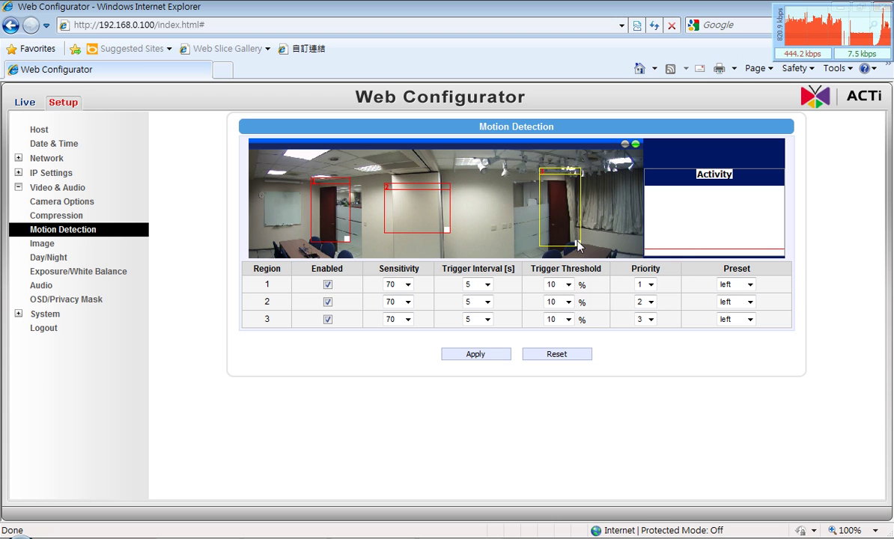
drag(421, 190, 423, 210)
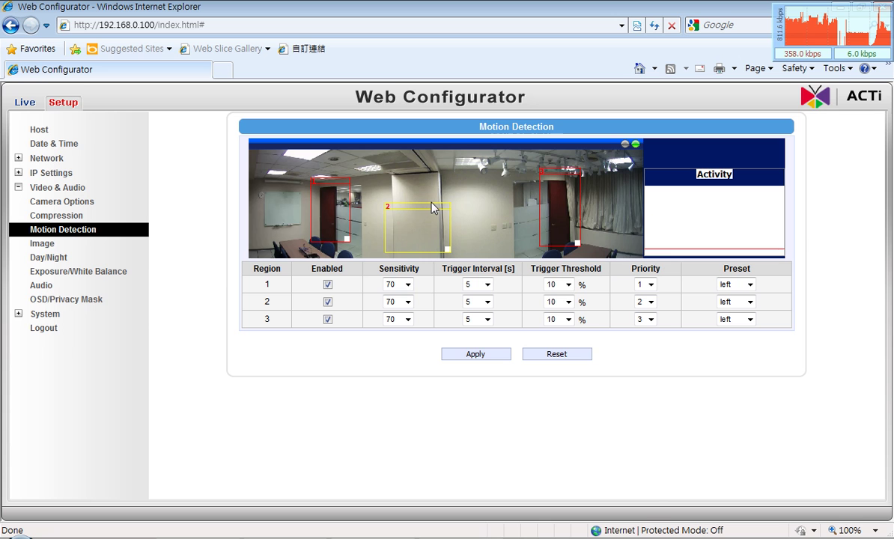
drag(433, 208, 442, 215)
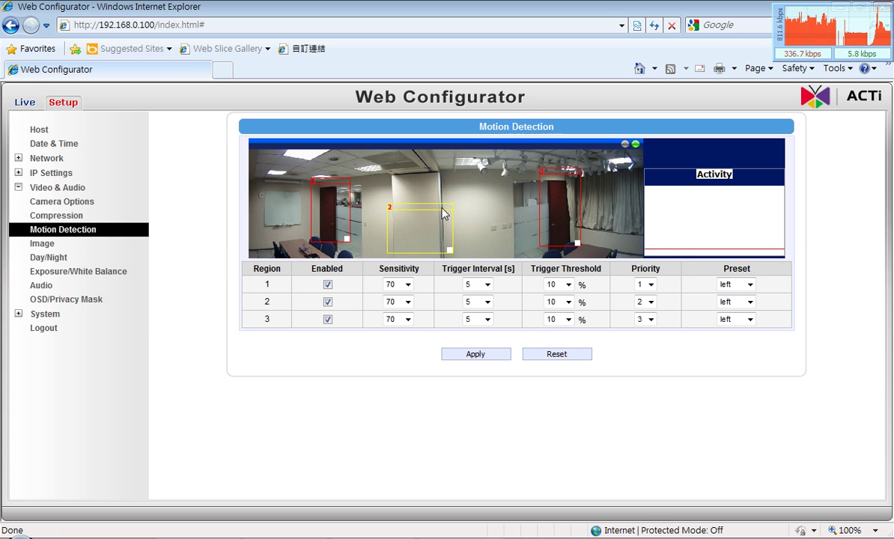
drag(577, 249, 583, 247)
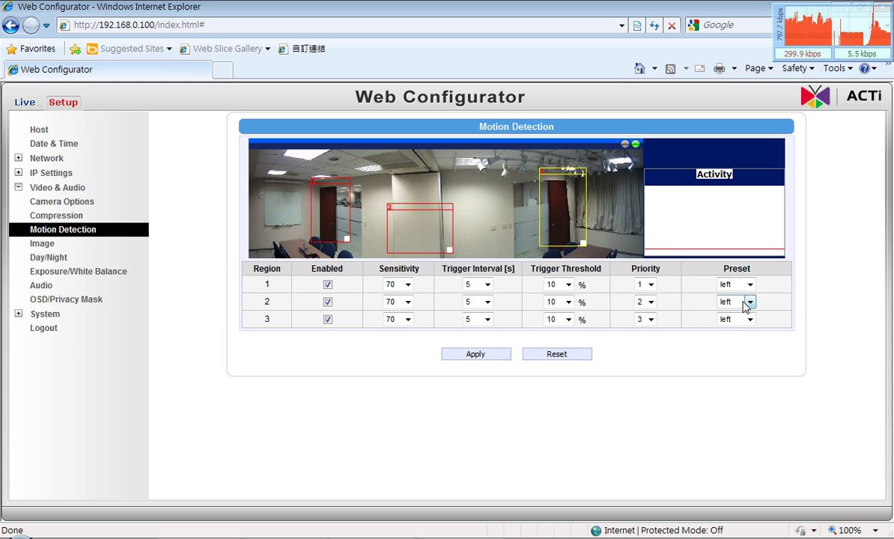
Set motion region 2 to priority 3 and assign it the "middle" preset.
click(644, 303)
click(642, 334)
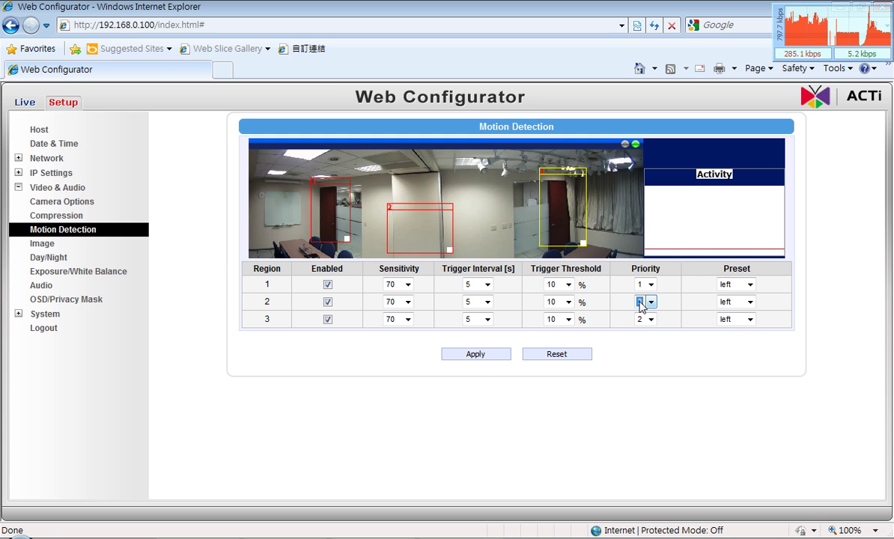
click(732, 302)
click(735, 327)
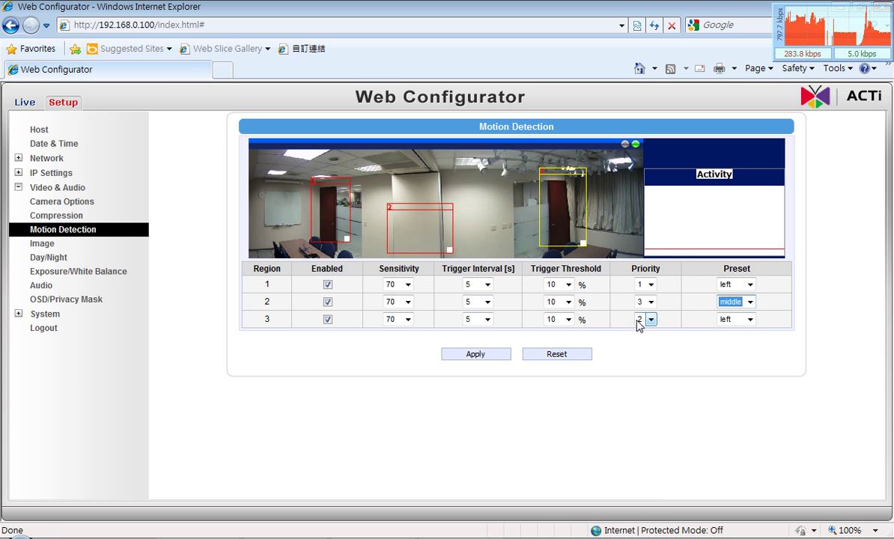
Assign the "right" preset to motion region 3 and apply the motion detection settings.
click(724, 323)
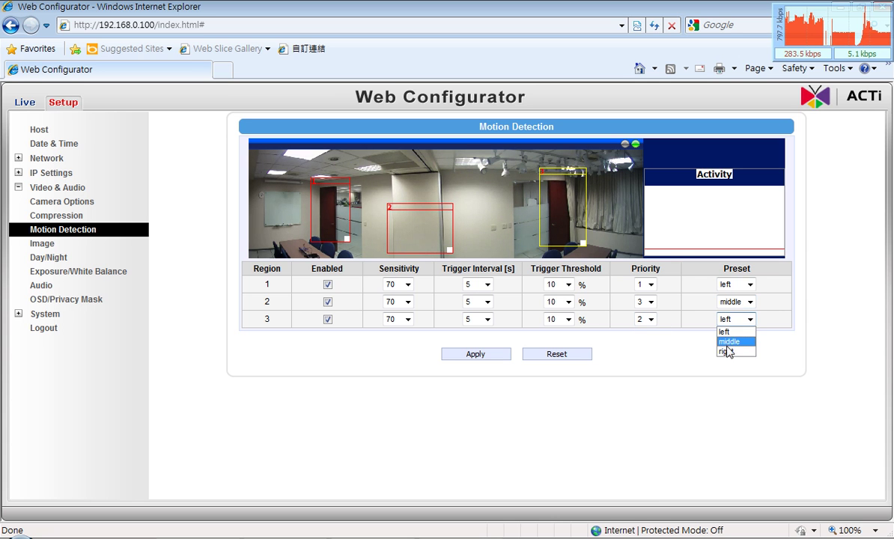
click(730, 351)
click(720, 341)
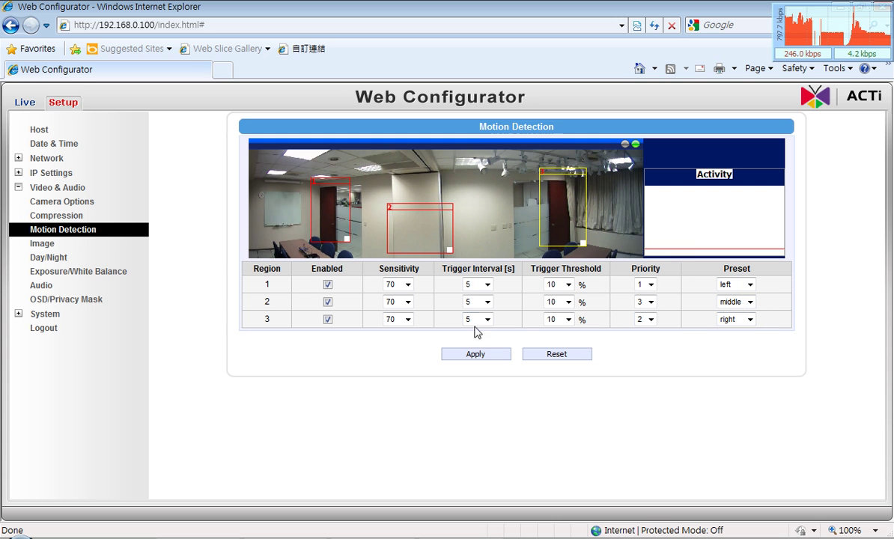
click(470, 357)
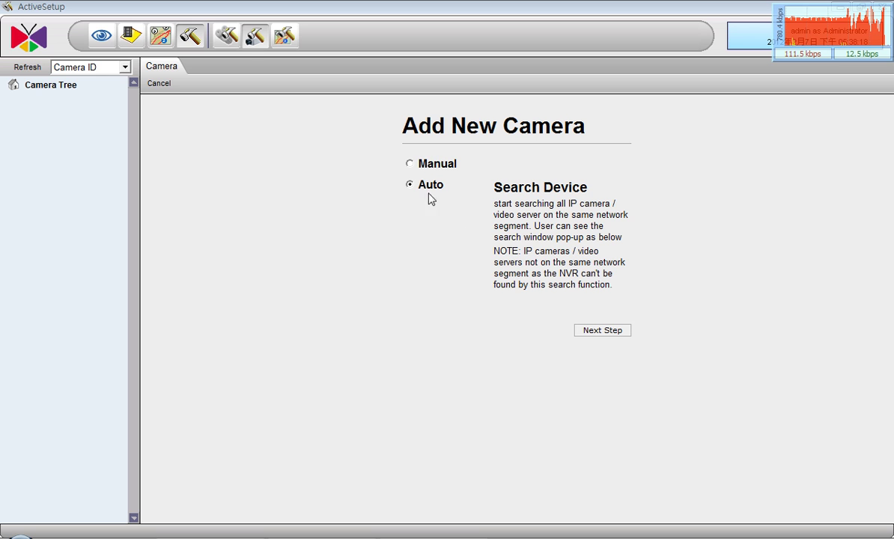
In ActiveSetup, manually add a new camera at IP 192.168.0.100, retrieve its device settings and apply the configuration.
click(409, 164)
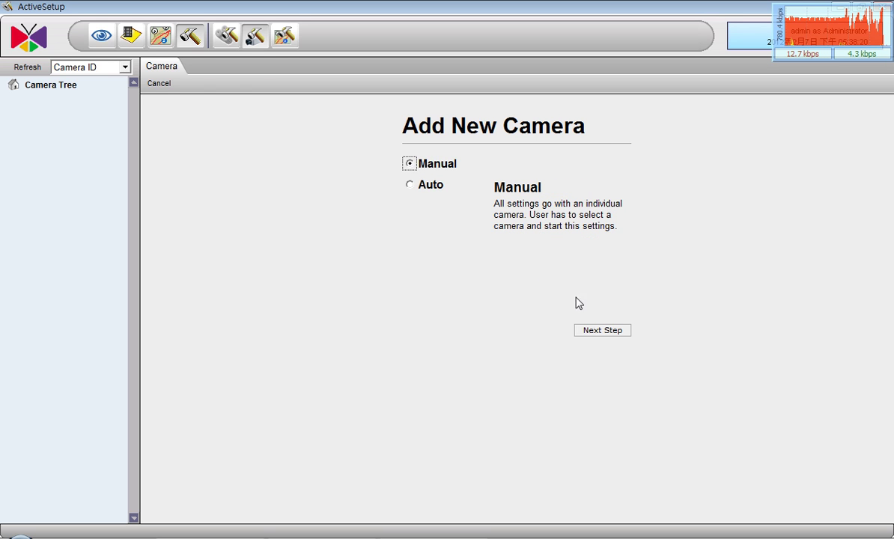
click(607, 331)
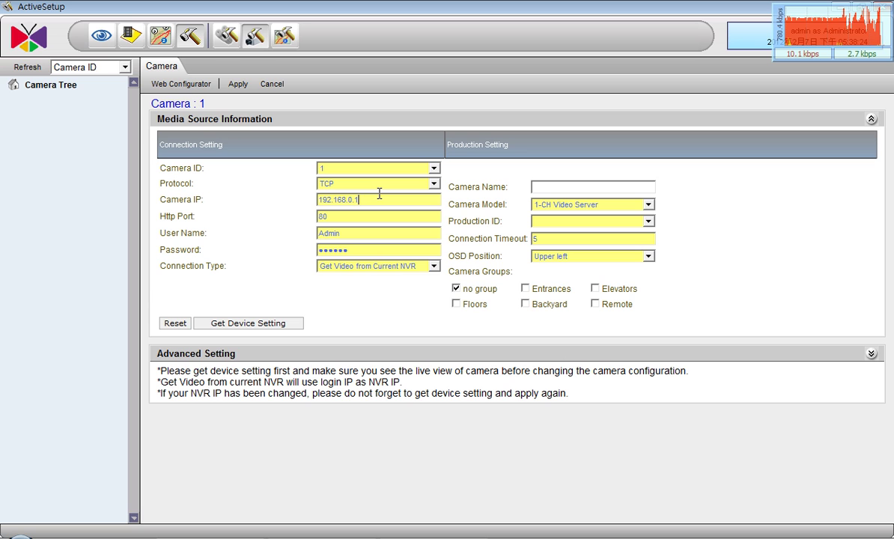
text(00)
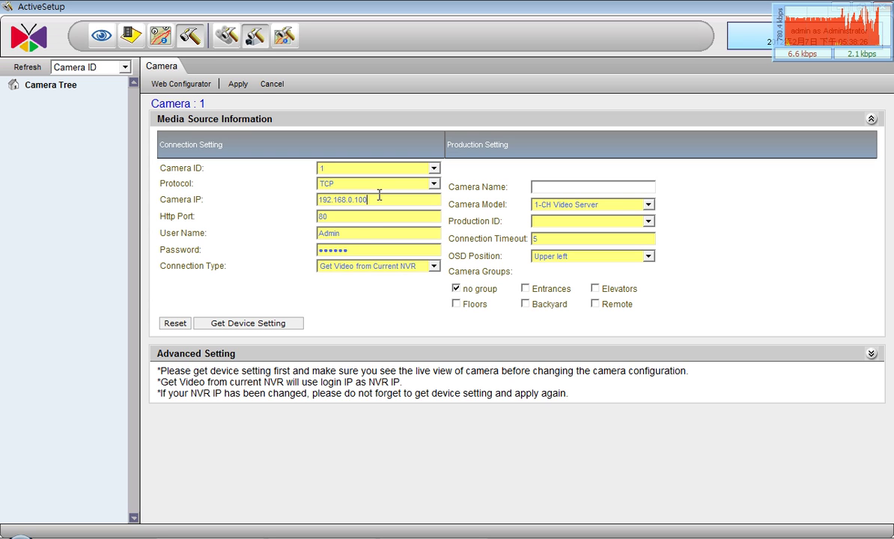
click(252, 323)
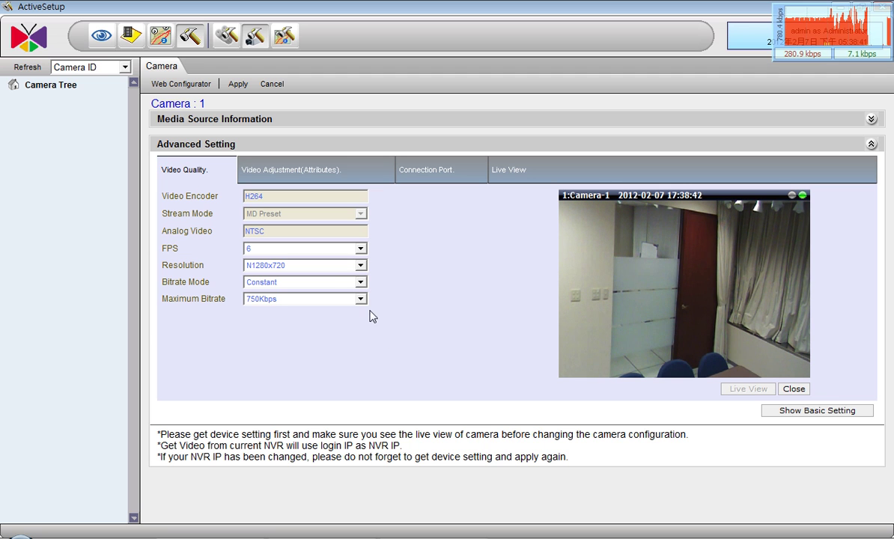
click(238, 85)
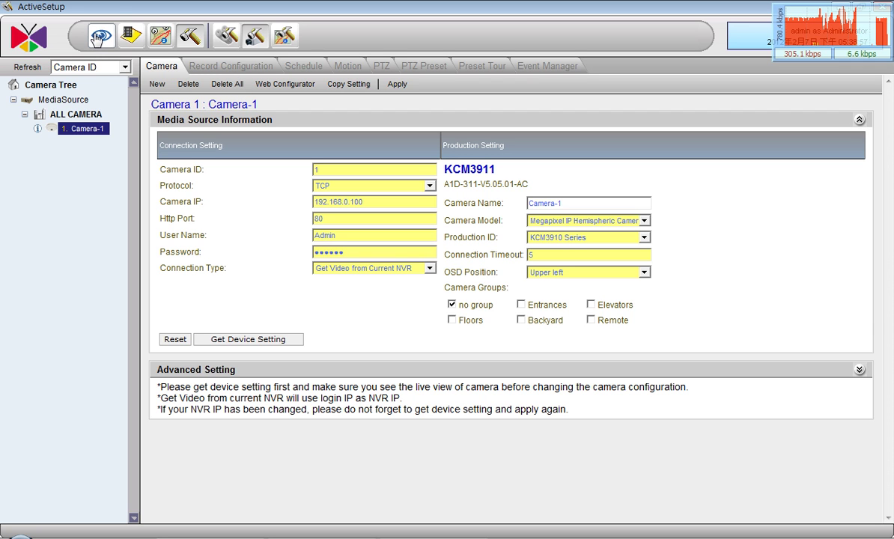
Switch to live monitoring in ActiveMonitor and assign Camera-1 to the first view of the four-view layout.
click(100, 36)
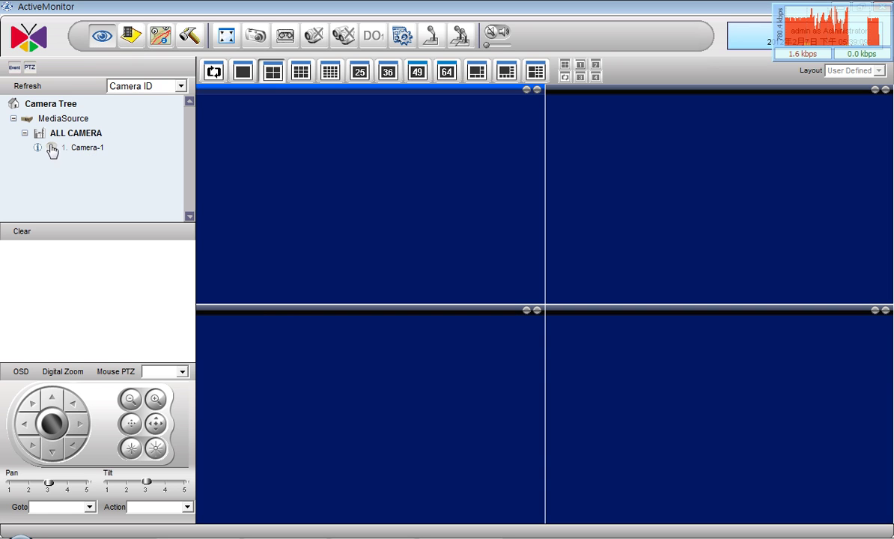
drag(86, 153, 357, 159)
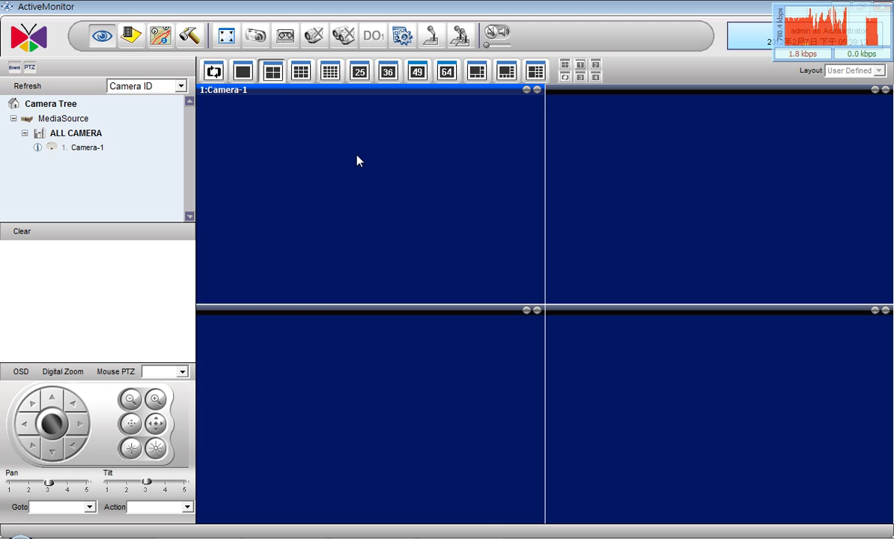